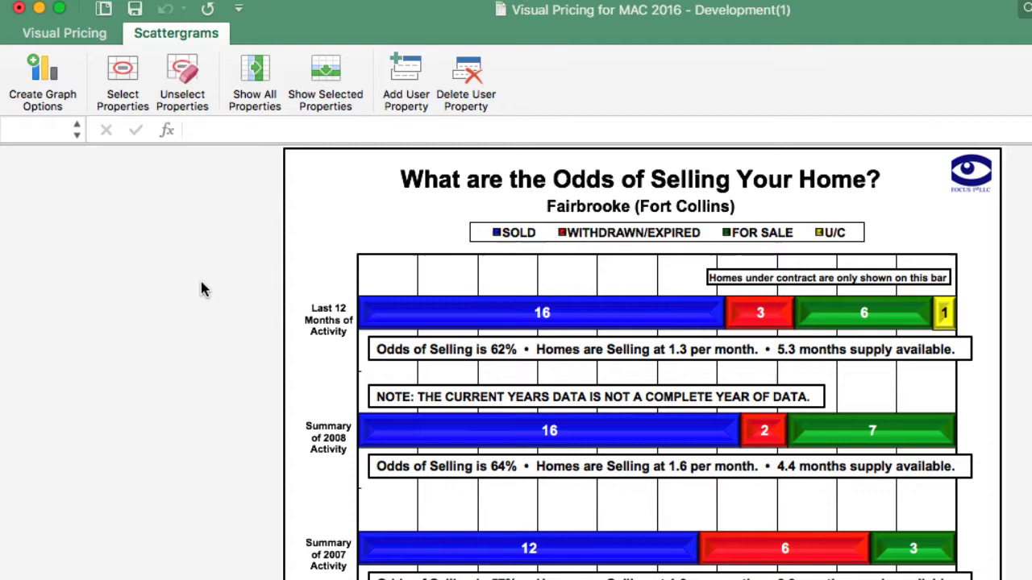
Step: Open the MLS pricing data for the neighborhood and bring up the graphing options
{"action": "left_click", "coordinate": [87, 34]}
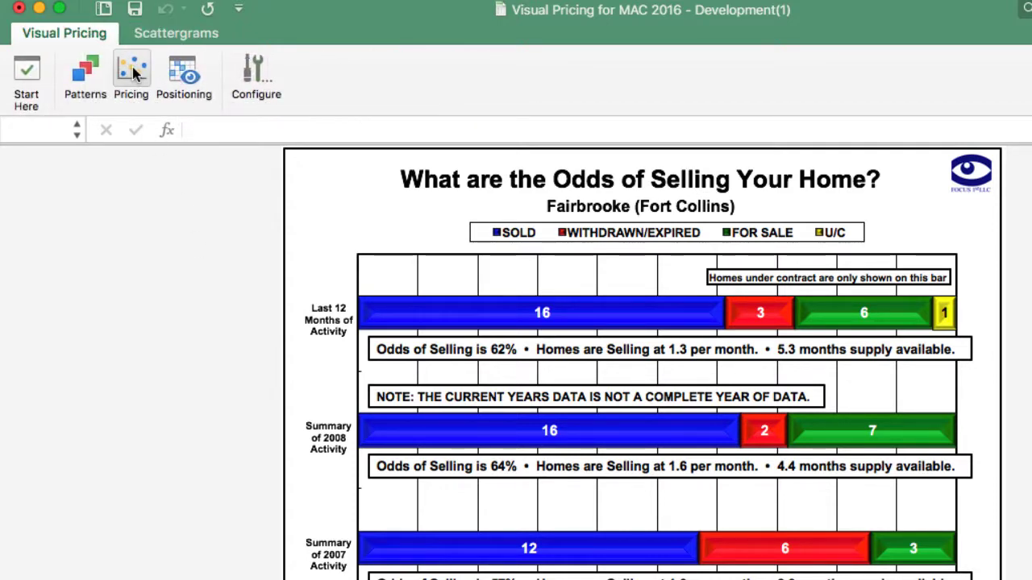
{"action": "left_click", "coordinate": [133, 73]}
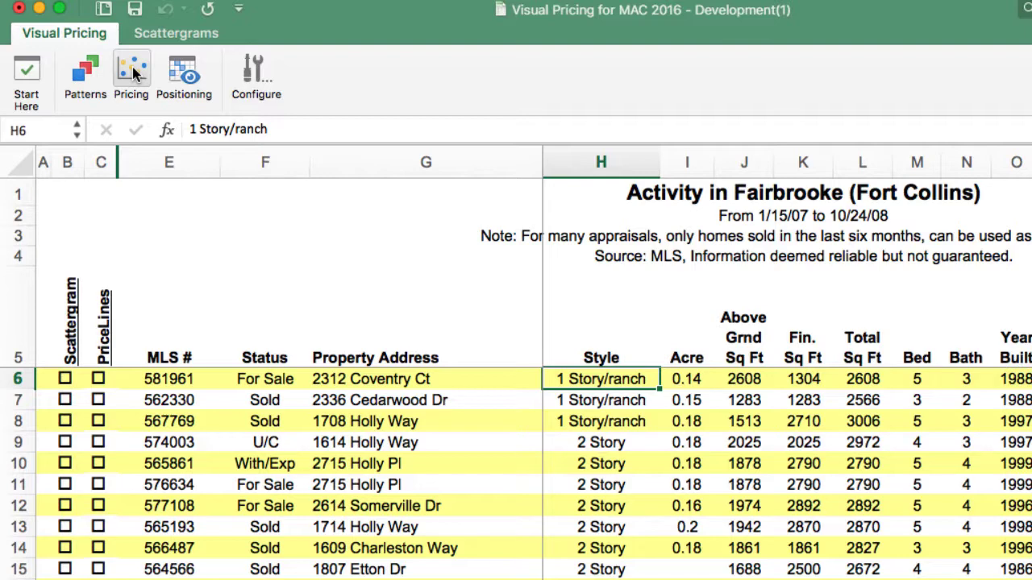
{"action": "left_click", "coordinate": [176, 33]}
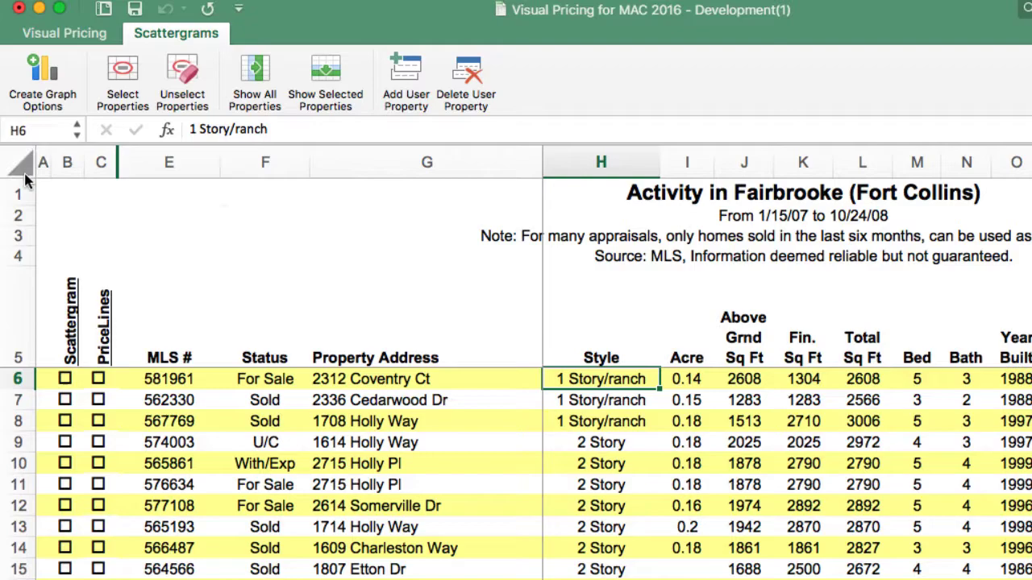
{"action": "left_click", "coordinate": [46, 92]}
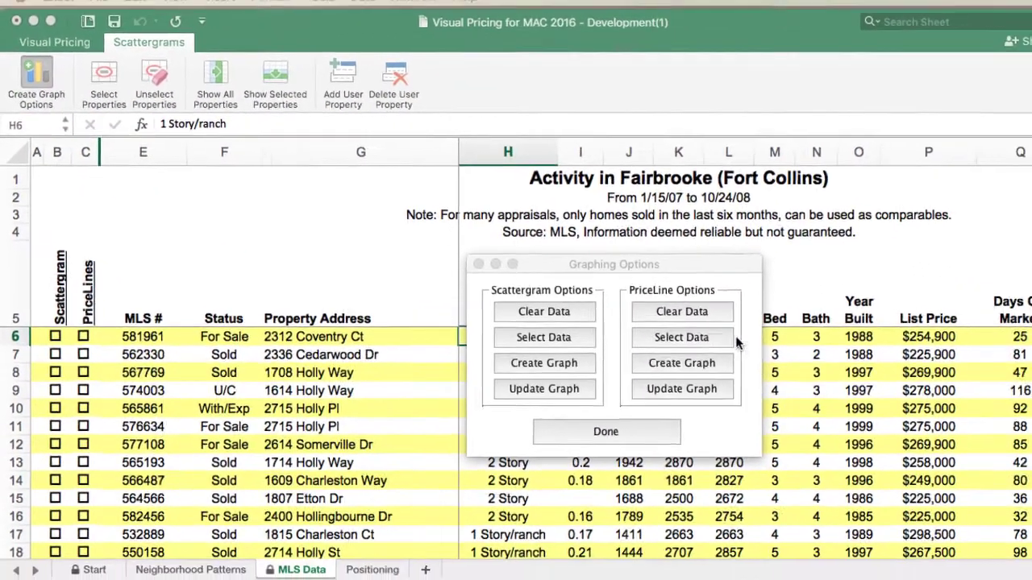
Step: Select the PriceLine properties using a subject total square footage of 2800 with a 10% range, and close the graphing options
{"action": "left_click", "coordinate": [838, 379]}
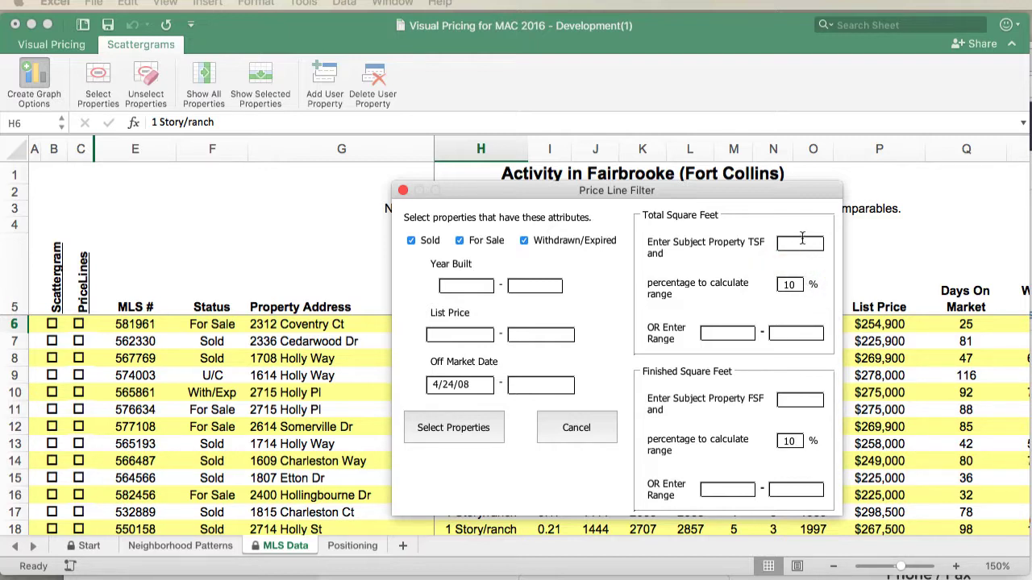
{"action": "type", "text": "28"}
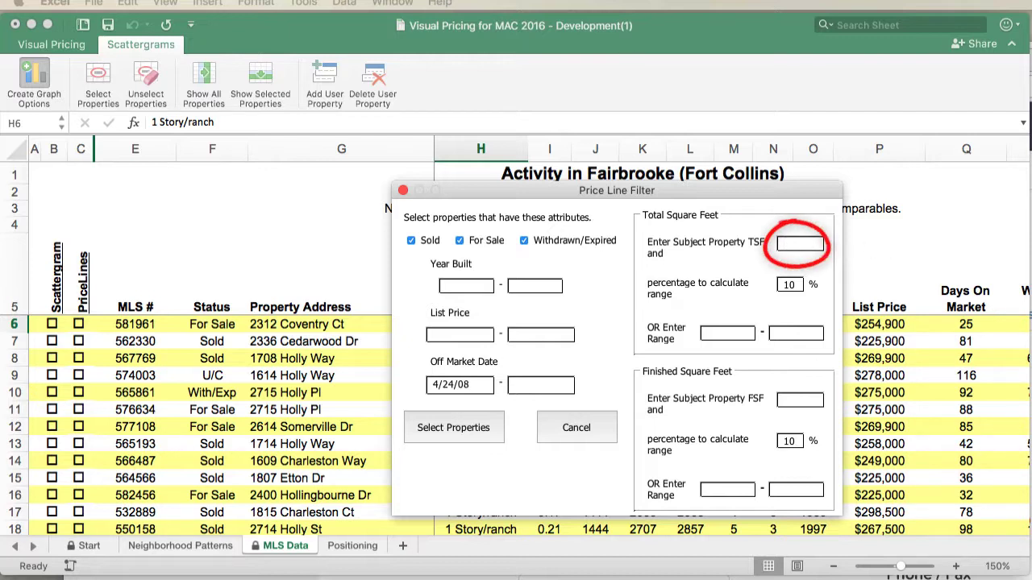
{"action": "type", "text": "00"}
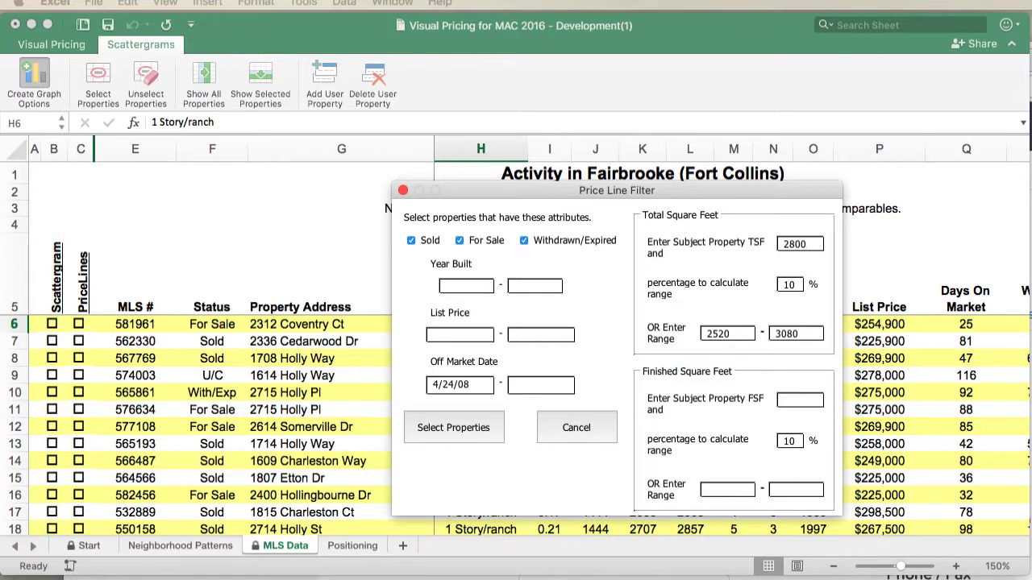
{"action": "left_click", "coordinate": [476, 435]}
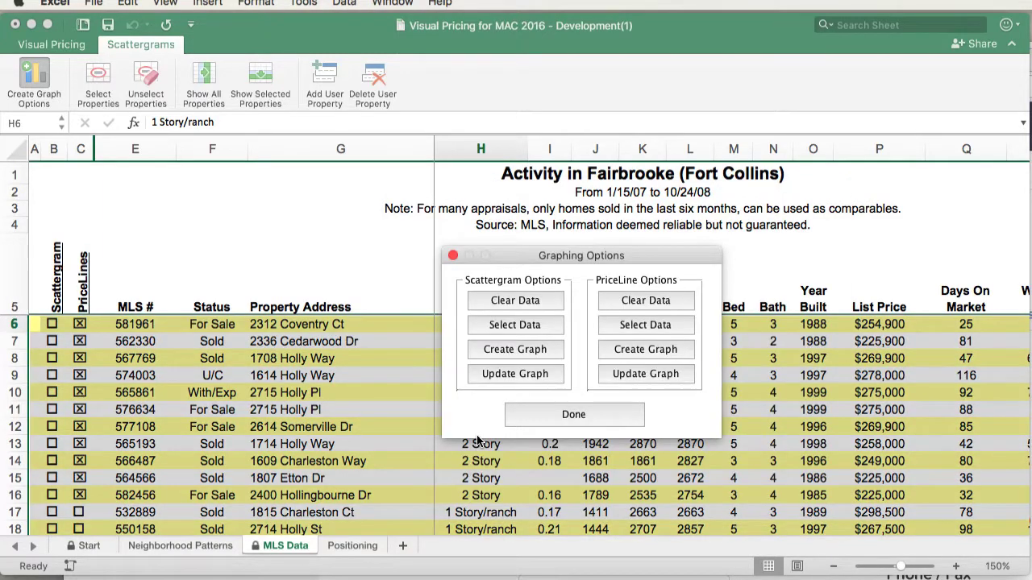
{"action": "left_click", "coordinate": [585, 423]}
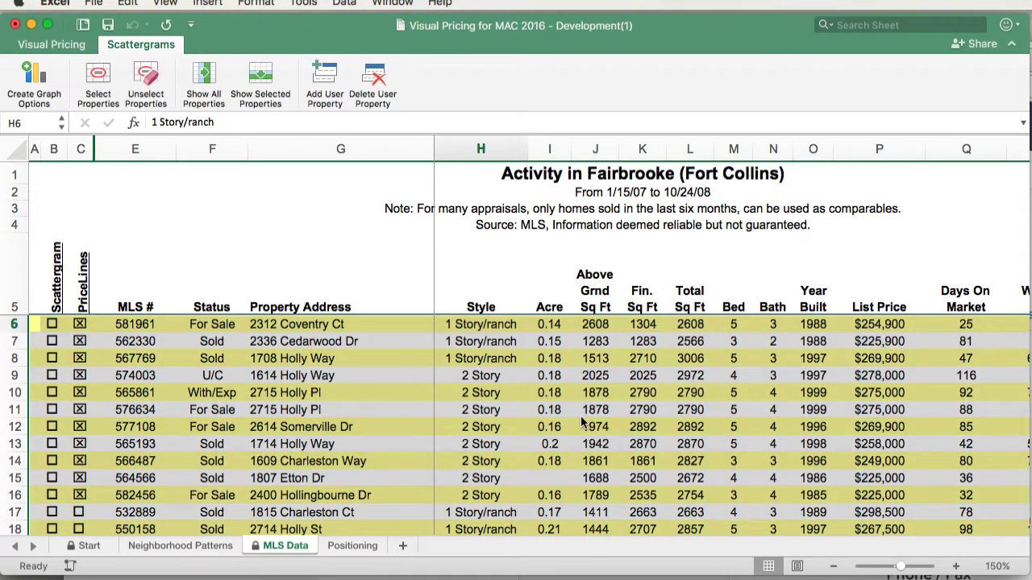
Step: Sort the property list by Style and by the PriceLines selection marks
{"action": "left_click", "coordinate": [642, 424]}
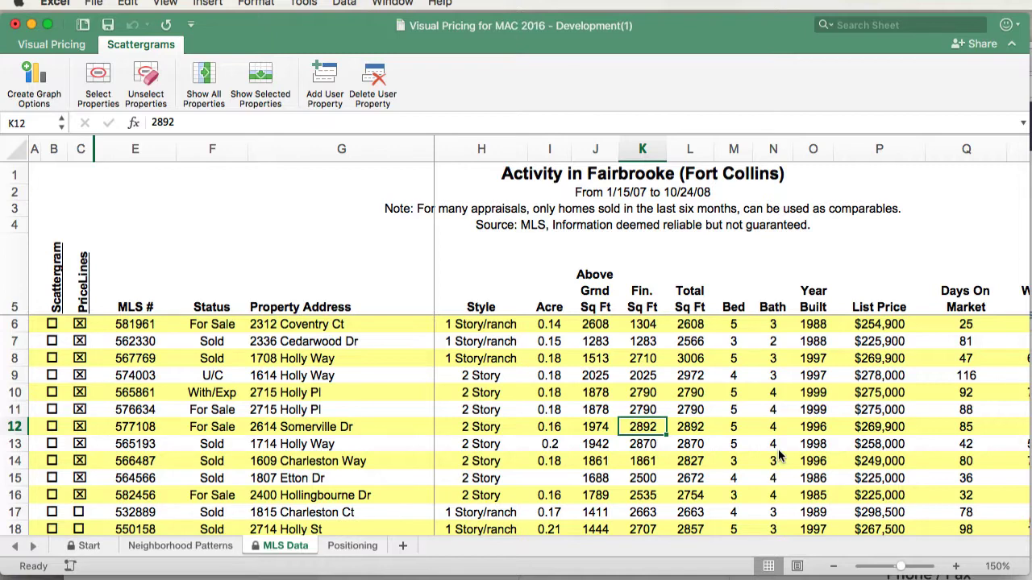
{"action": "left_click", "coordinate": [486, 306]}
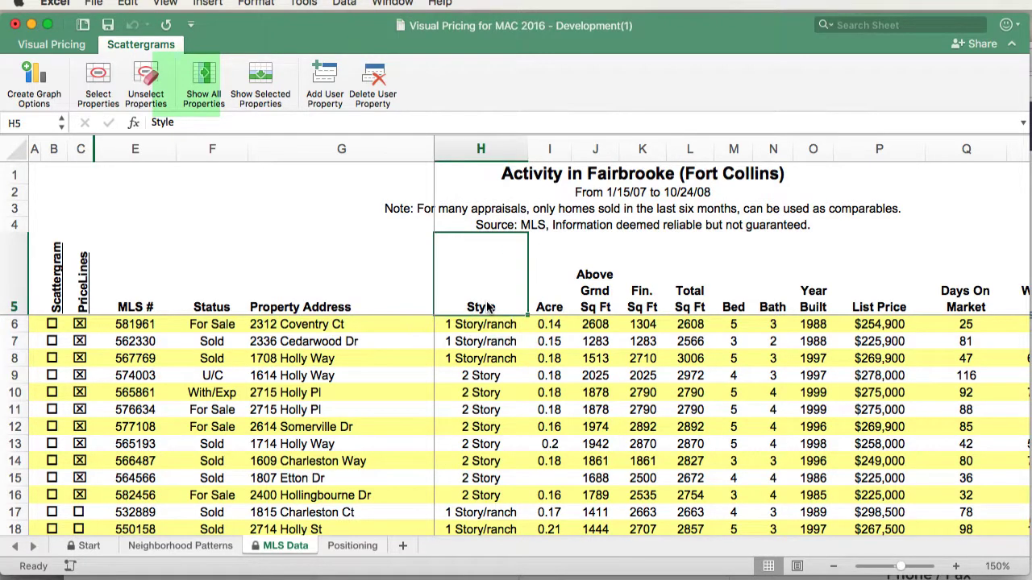
{"action": "left_click", "coordinate": [88, 305]}
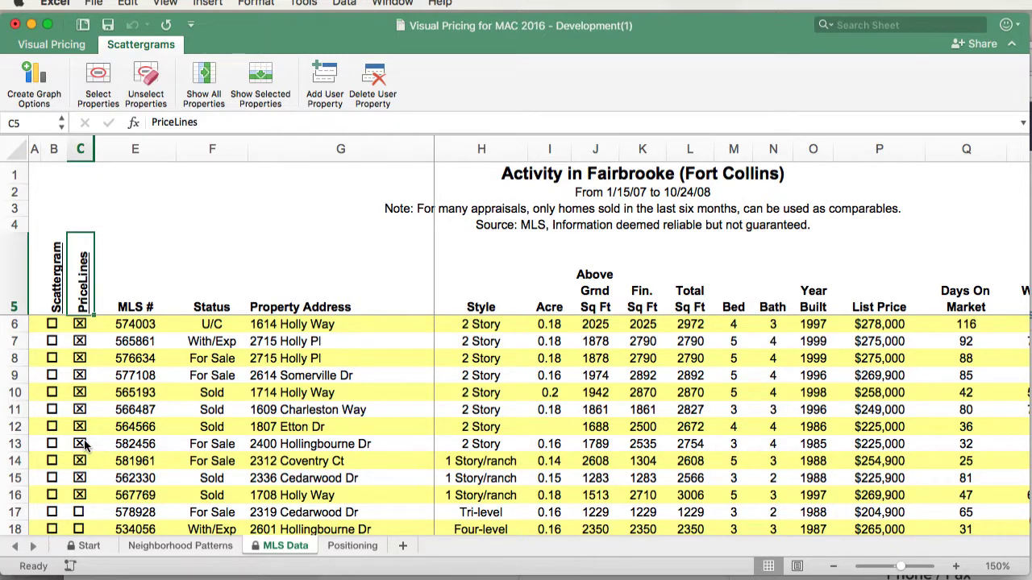
Step: Unselect the three marked 1 Story/ranch properties in the PriceLines column, rows 14 to 16
{"action": "left_click_drag", "start_coordinate": [84, 446], "coordinate": [89, 500]}
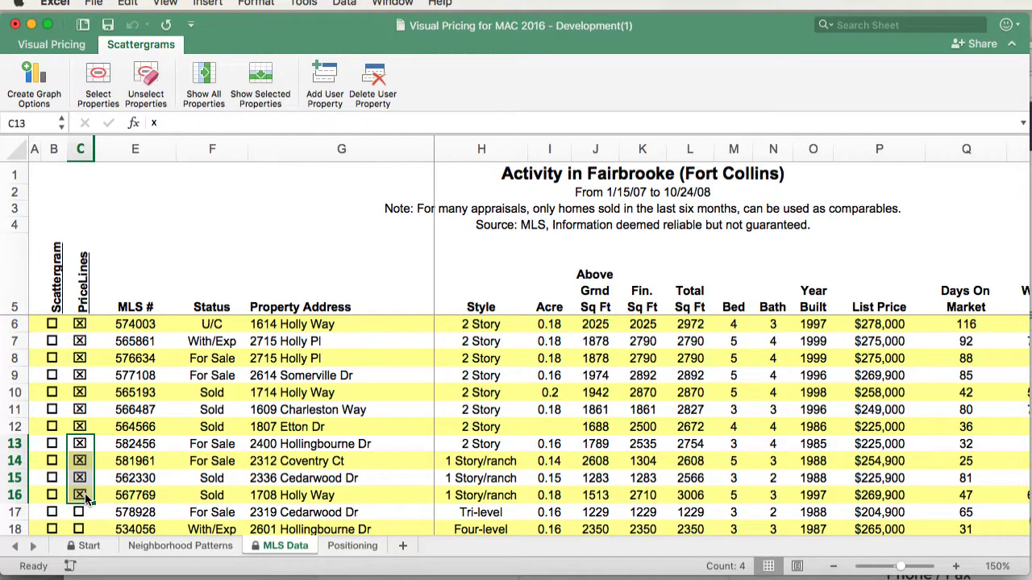
{"action": "left_click", "coordinate": [78, 466]}
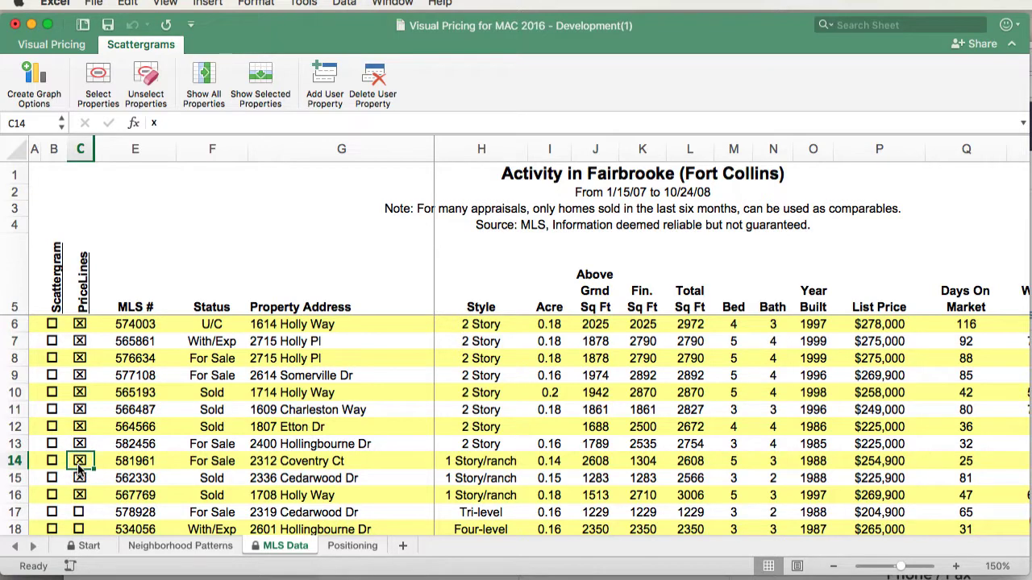
{"action": "left_click_drag", "start_coordinate": [79, 470], "coordinate": [81, 495]}
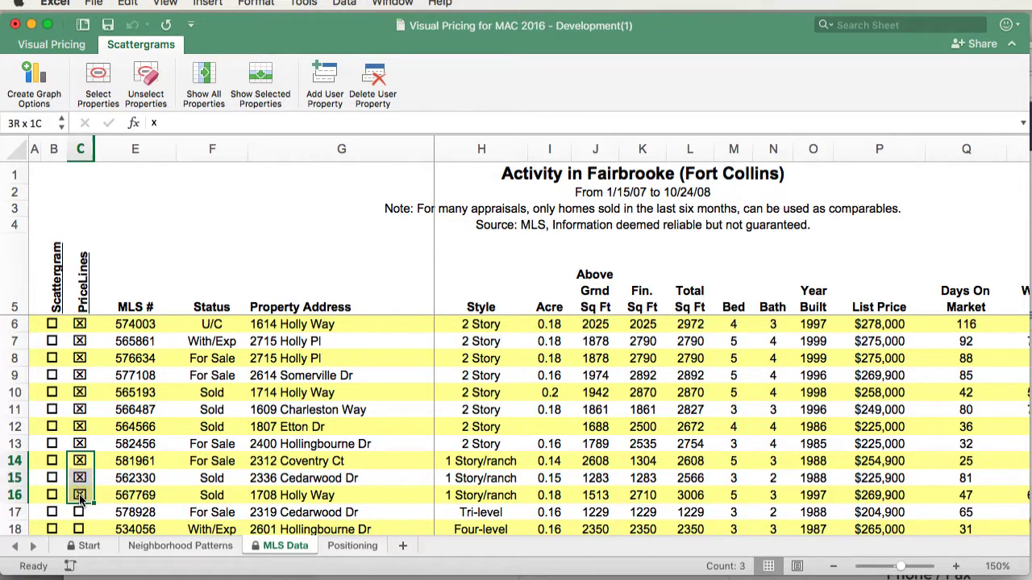
{"action": "left_click", "coordinate": [150, 84]}
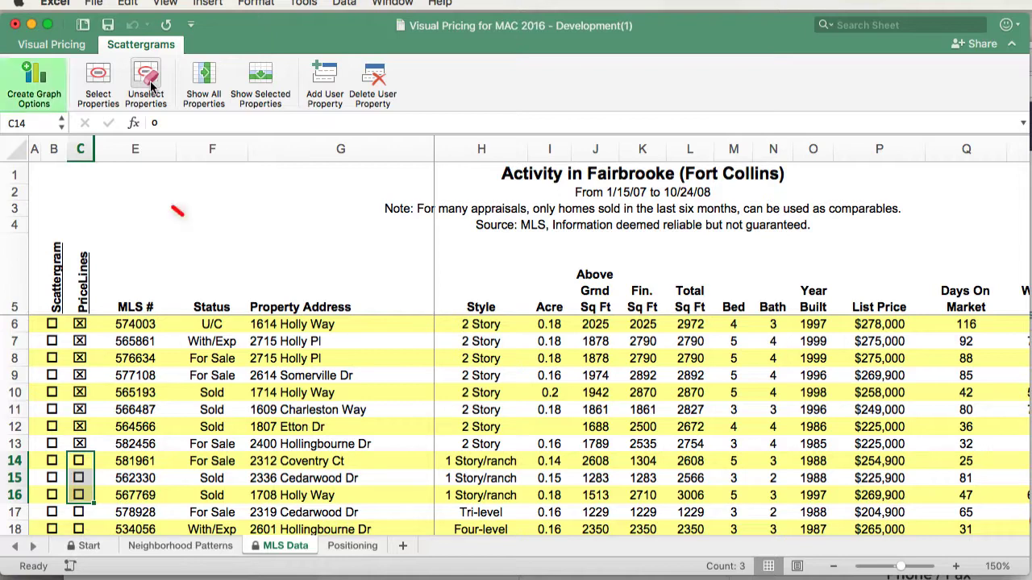
Step: Create the PriceLine graph from the remaining selected properties
{"action": "left_click", "coordinate": [35, 89]}
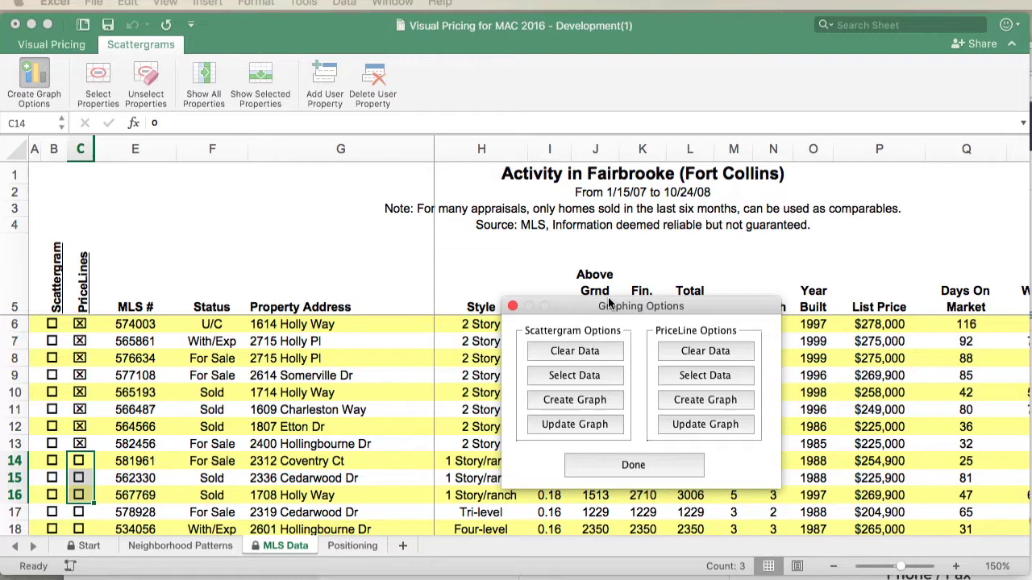
{"action": "left_click", "coordinate": [726, 407]}
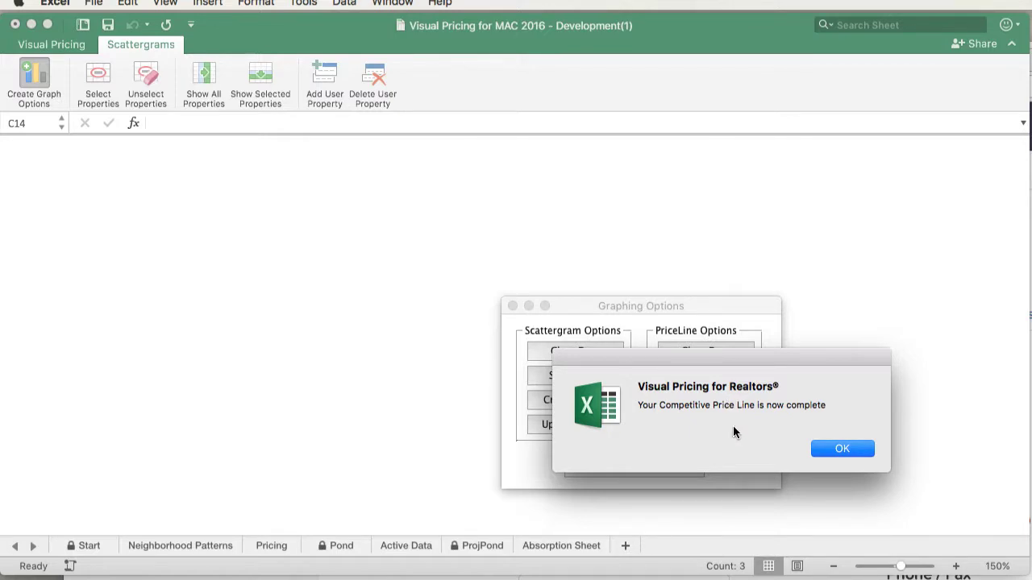
{"action": "left_click", "coordinate": [840, 451]}
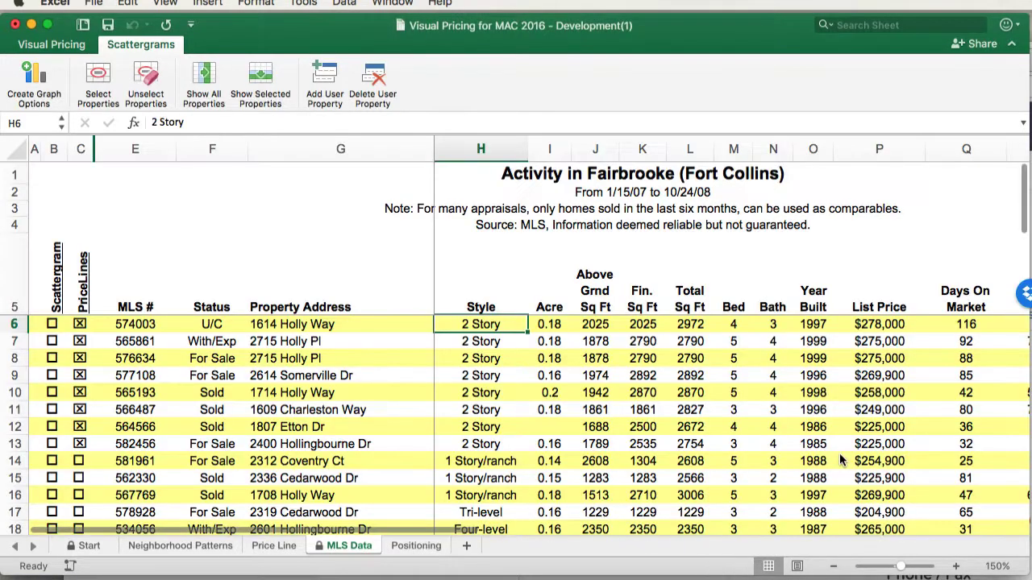
Step: Examine the Recently Sold, Currently For Sale and Did Not Sell price lines on the Price Line sheet, enlarged to 150%
{"action": "left_click", "coordinate": [278, 546]}
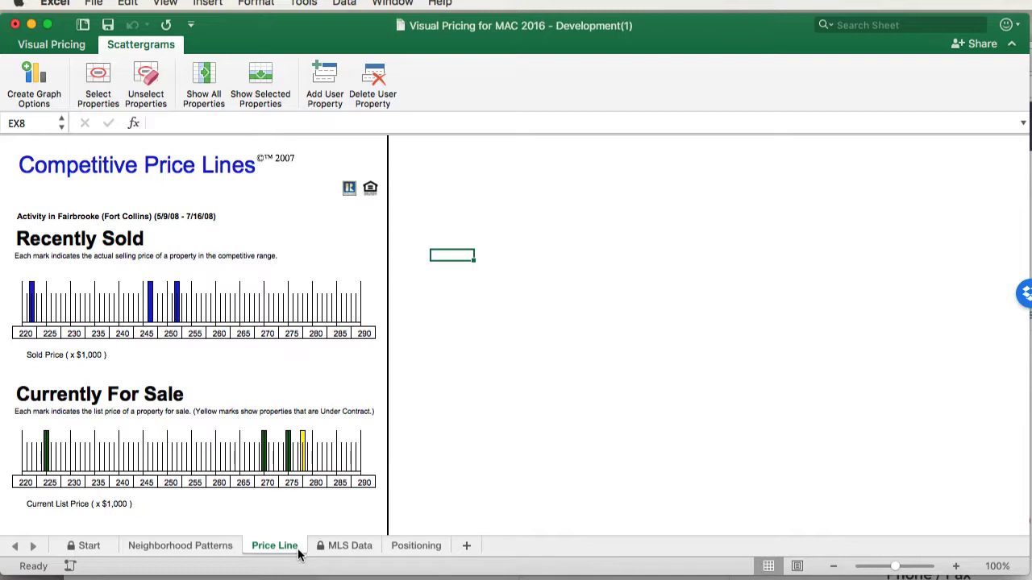
{"action": "scroll", "coordinate": [584, 353], "scroll_direction": "up", "scroll_amount": 5}
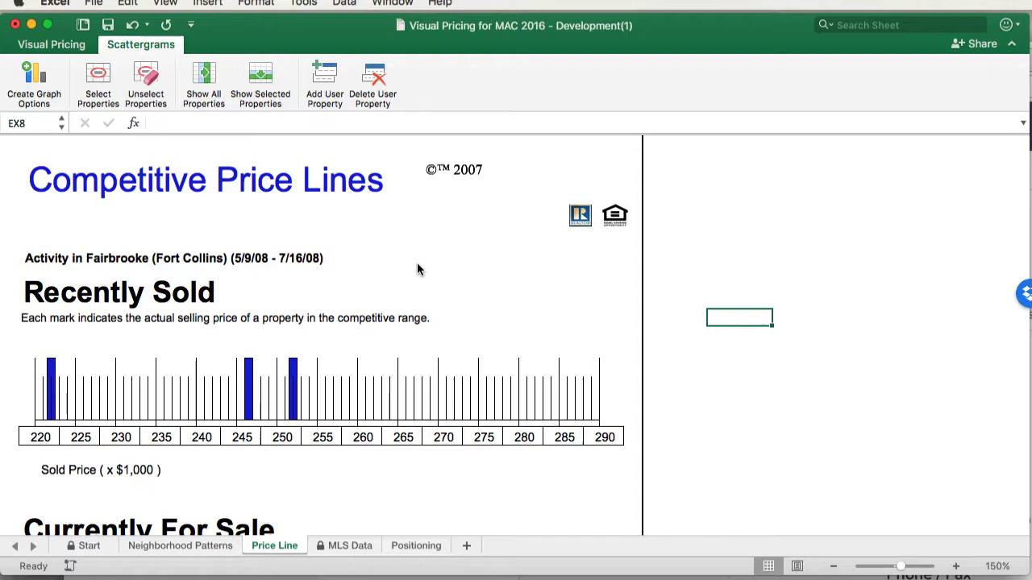
{"action": "scroll", "coordinate": [472, 345], "scroll_direction": "down", "scroll_amount": 5}
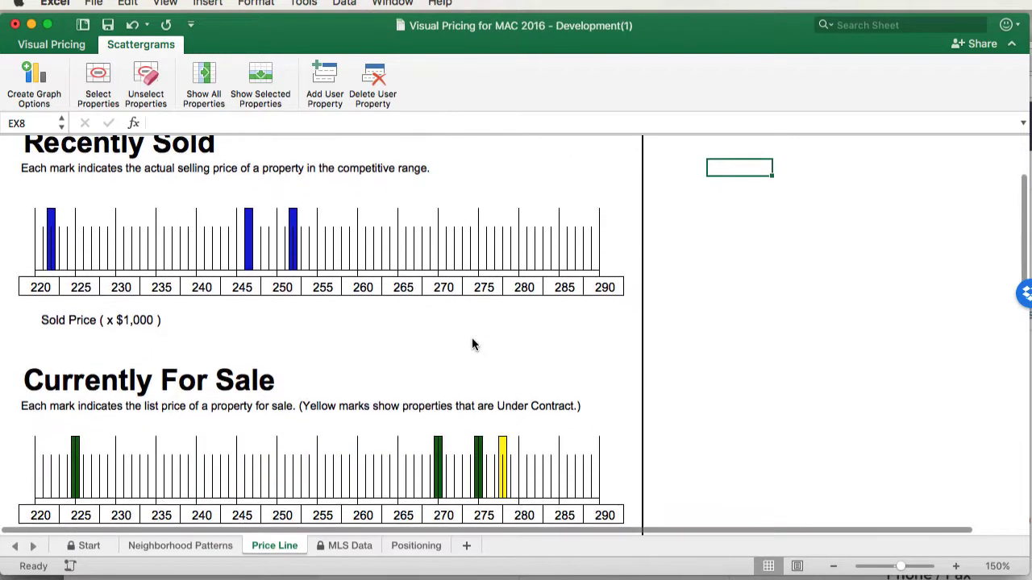
{"action": "scroll", "coordinate": [472, 345], "scroll_direction": "down", "scroll_amount": 10}
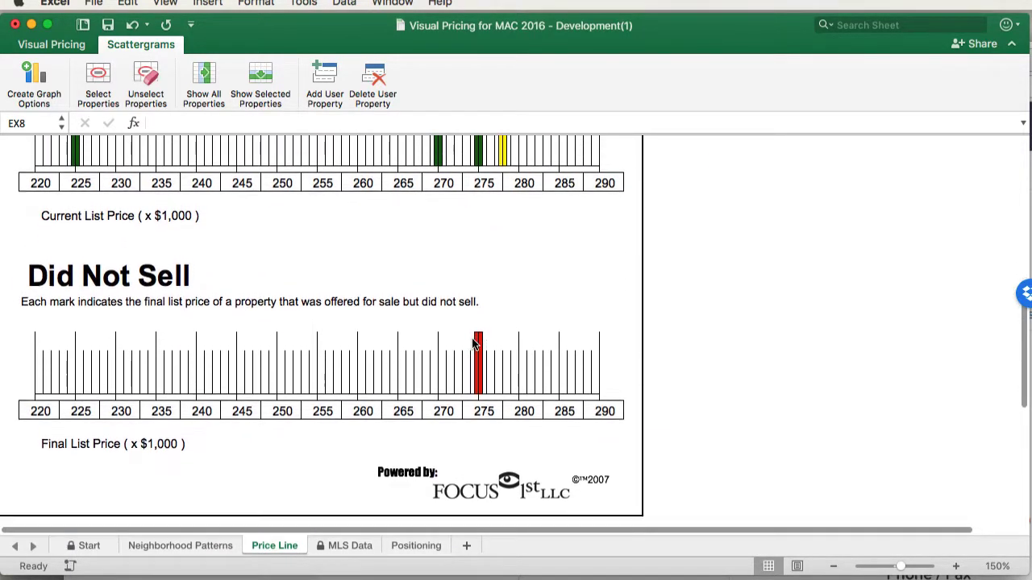
{"action": "scroll", "coordinate": [473, 345], "scroll_direction": "up", "scroll_amount": 12}
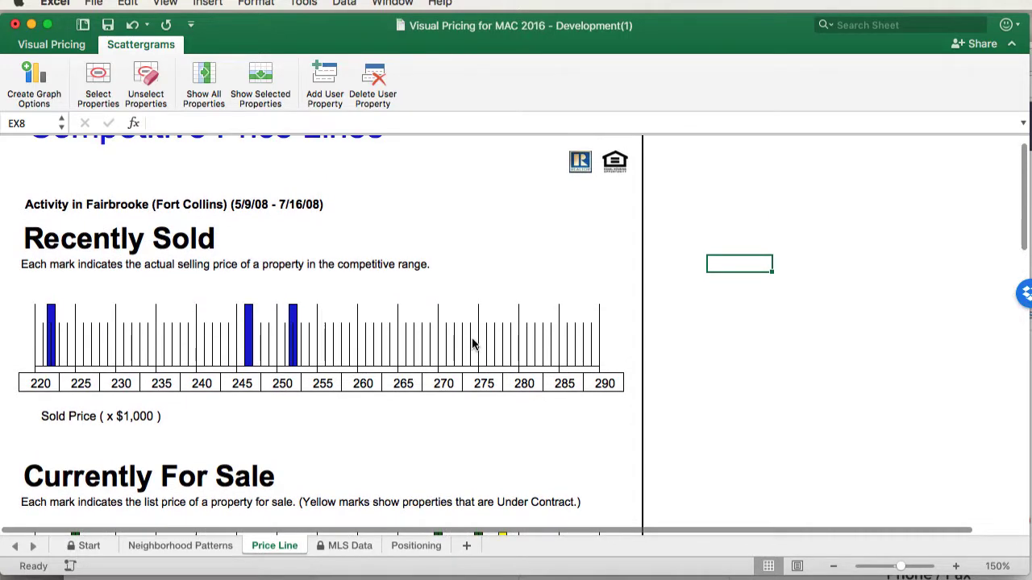
{"action": "scroll", "coordinate": [473, 345], "scroll_direction": "down", "scroll_amount": 3}
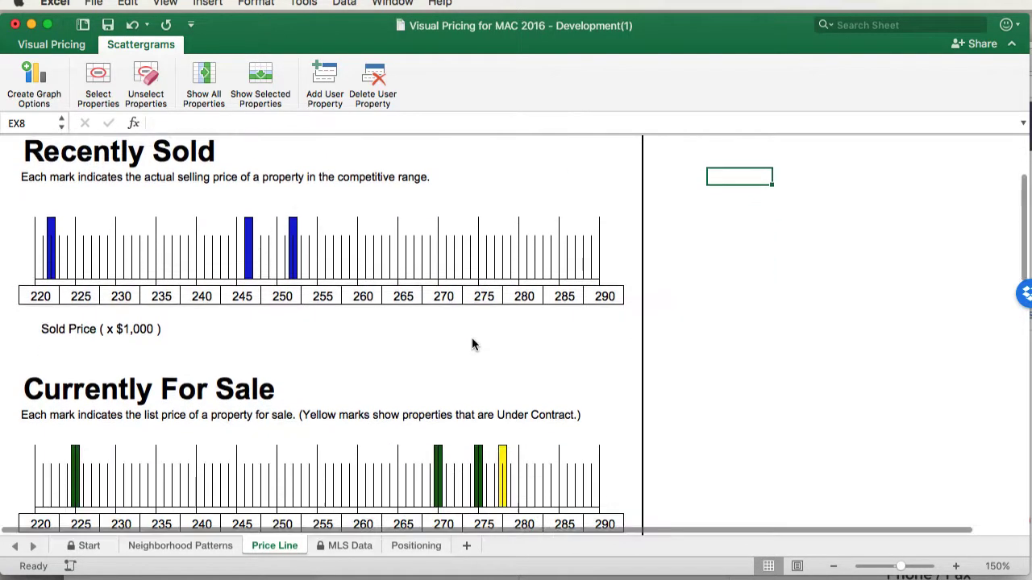
{"action": "scroll", "coordinate": [472, 345], "scroll_direction": "down", "scroll_amount": 13}
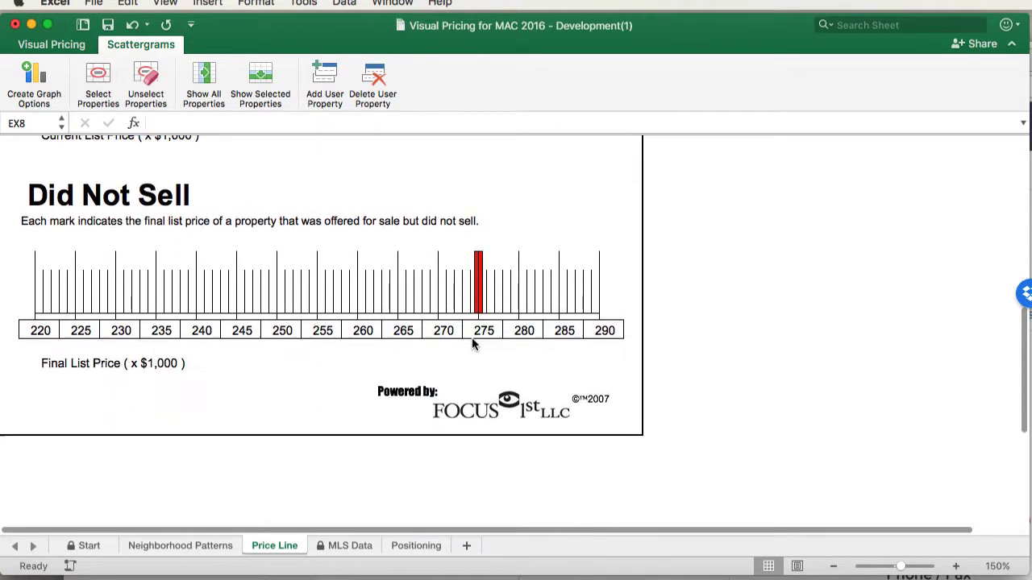
{"action": "scroll", "coordinate": [472, 337], "scroll_direction": "down", "scroll_amount": 7}
{"action": "scroll", "coordinate": [472, 337], "scroll_direction": "up", "scroll_amount": 12}
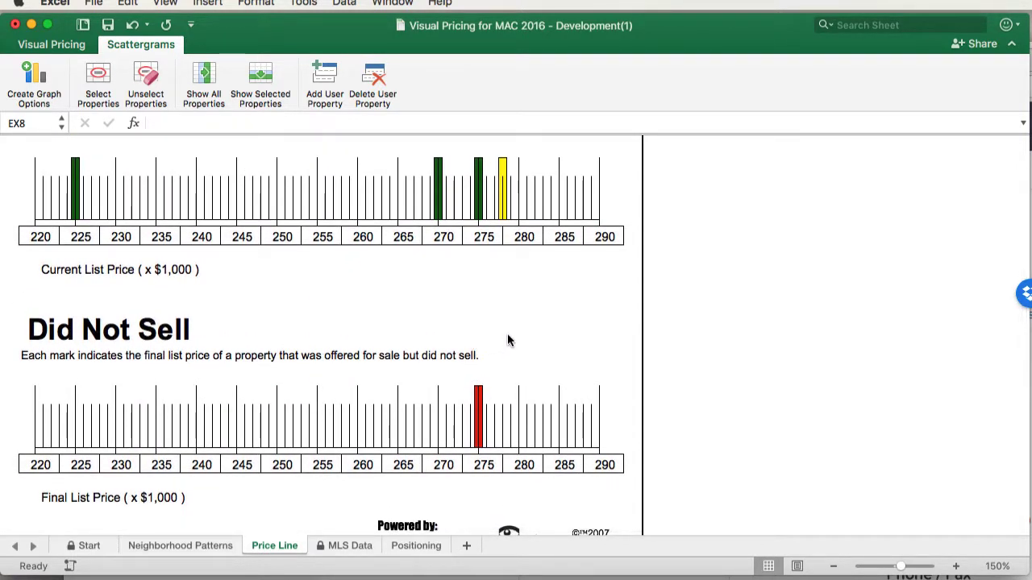
{"action": "scroll", "coordinate": [508, 340], "scroll_direction": "up", "scroll_amount": 5}
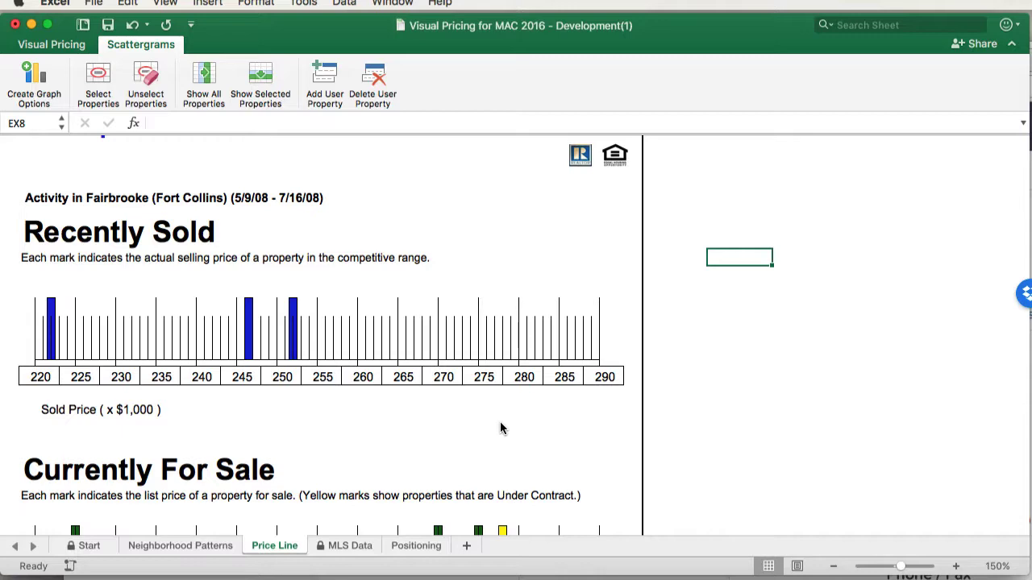
{"action": "scroll", "coordinate": [500, 427], "scroll_direction": "down", "scroll_amount": 5}
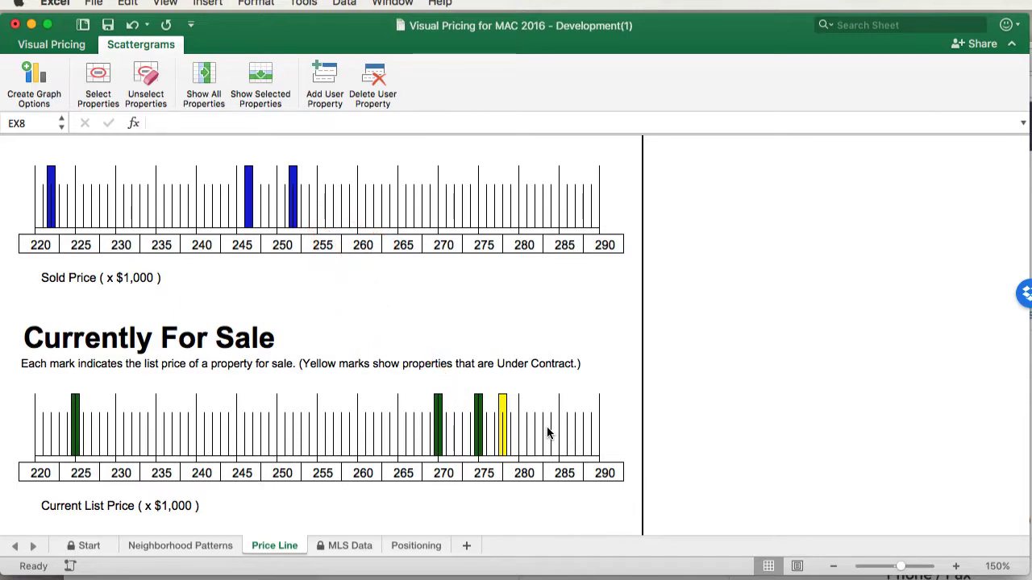
{"action": "scroll", "coordinate": [547, 434], "scroll_direction": "down", "scroll_amount": 5}
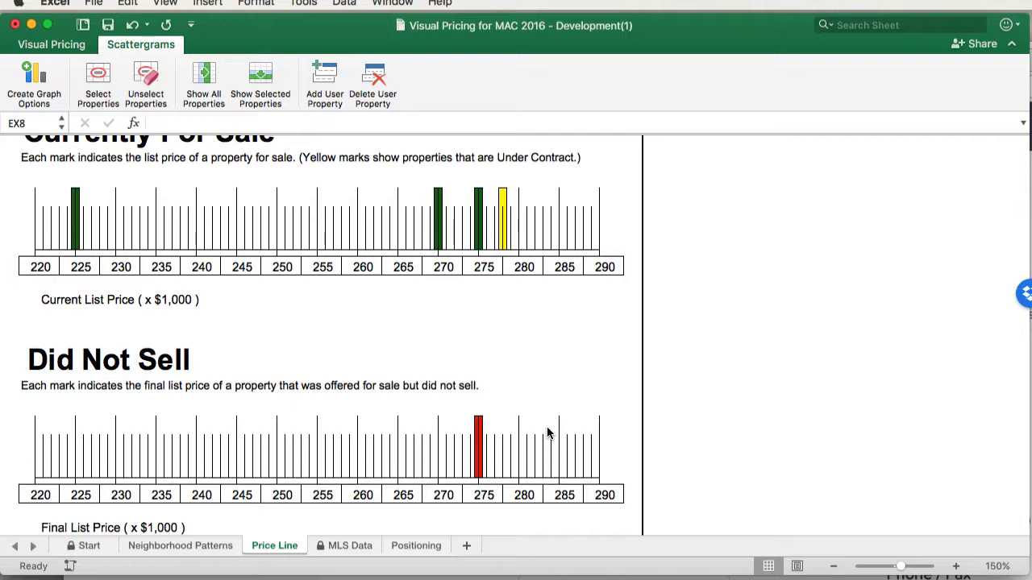
{"action": "scroll", "coordinate": [546, 434], "scroll_direction": "up", "scroll_amount": 3}
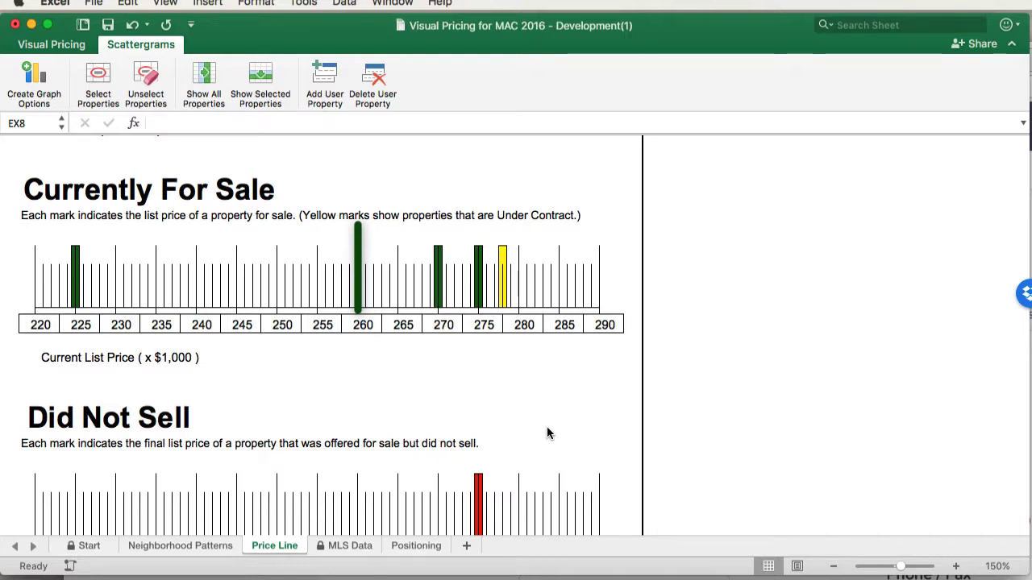
{"action": "scroll", "coordinate": [547, 433], "scroll_direction": "up", "scroll_amount": 5}
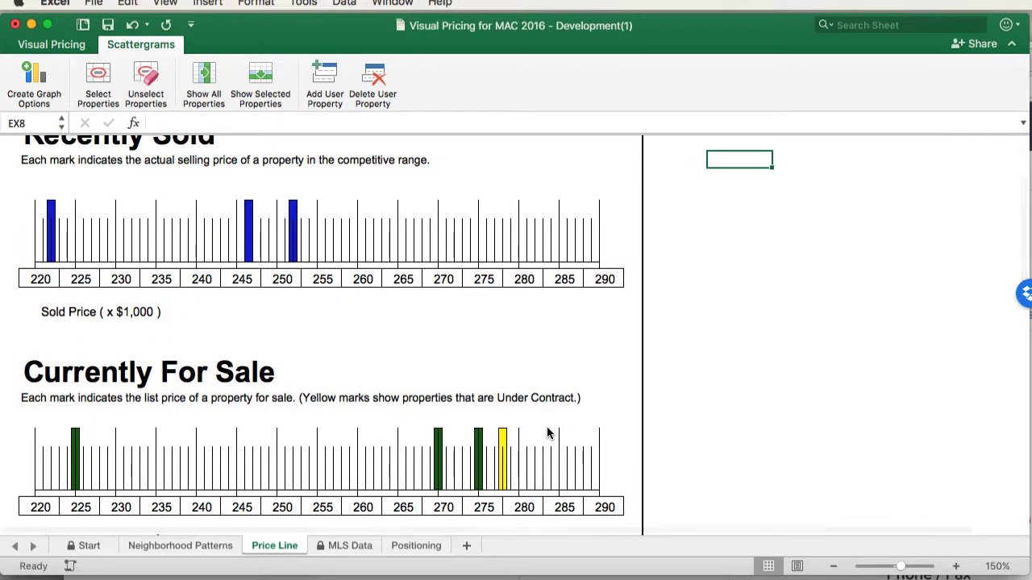